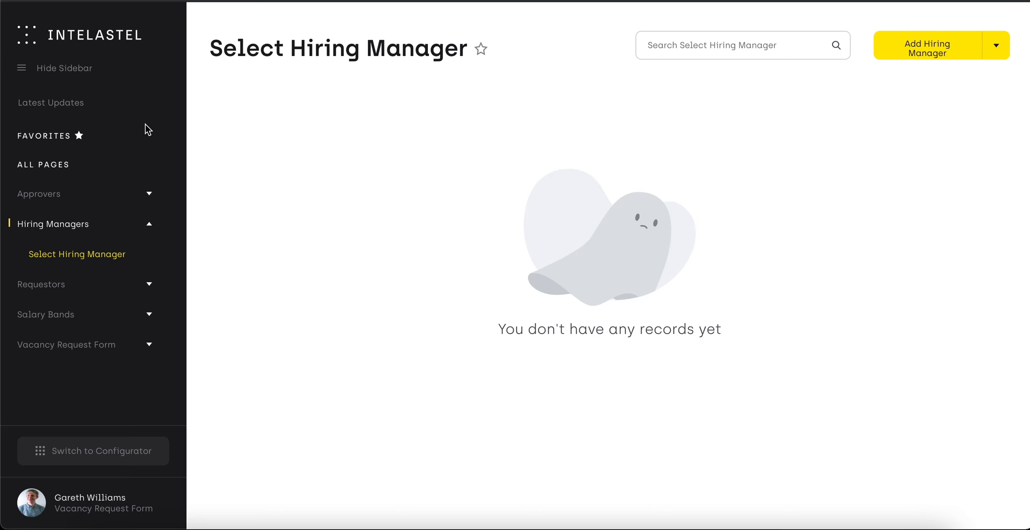
- Open APIs & Integrations from the account options, switch to Integromat and create a new scenario, skipping the choice of services
click(122, 509)
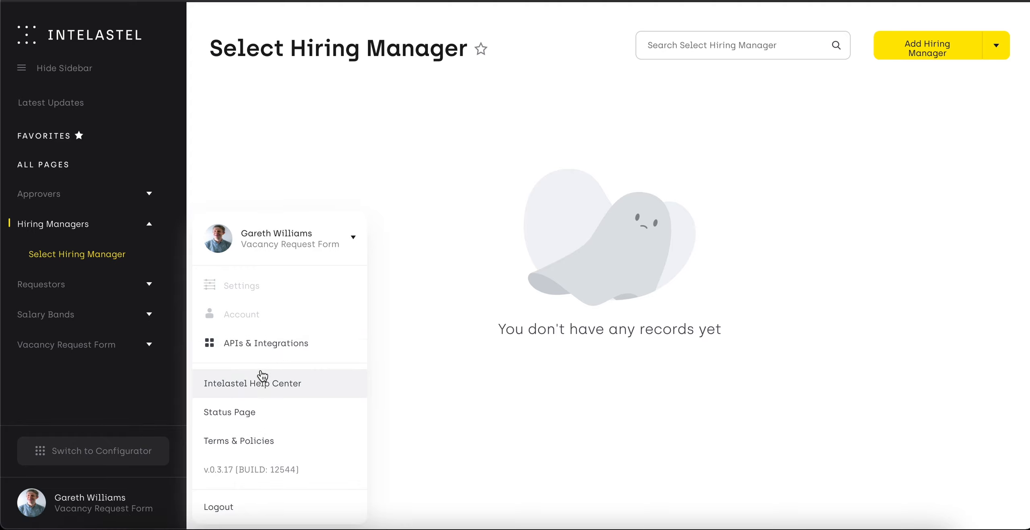
click(267, 342)
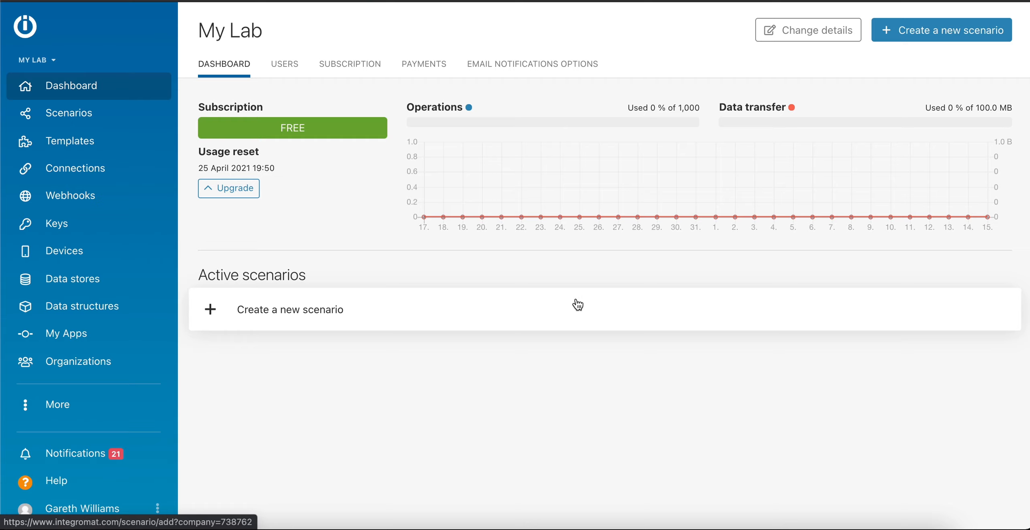
click(578, 302)
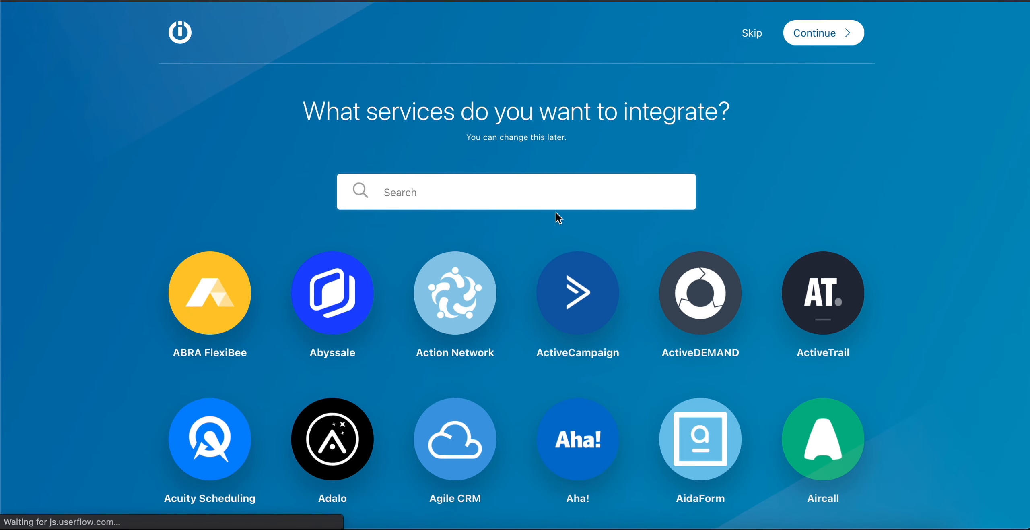
click(751, 33)
- Set the scenario's first module to the Google Sheets search Get Range Values
click(554, 223)
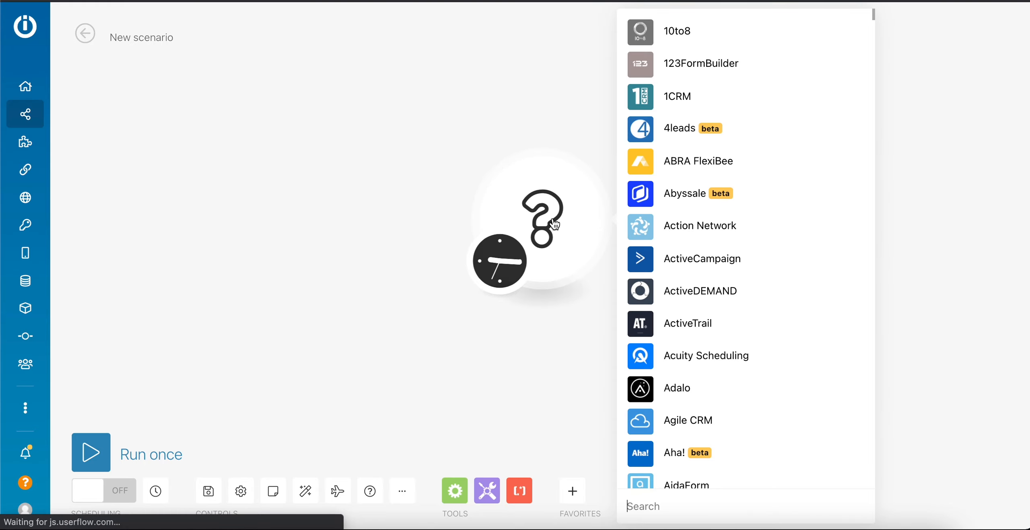
text(go)
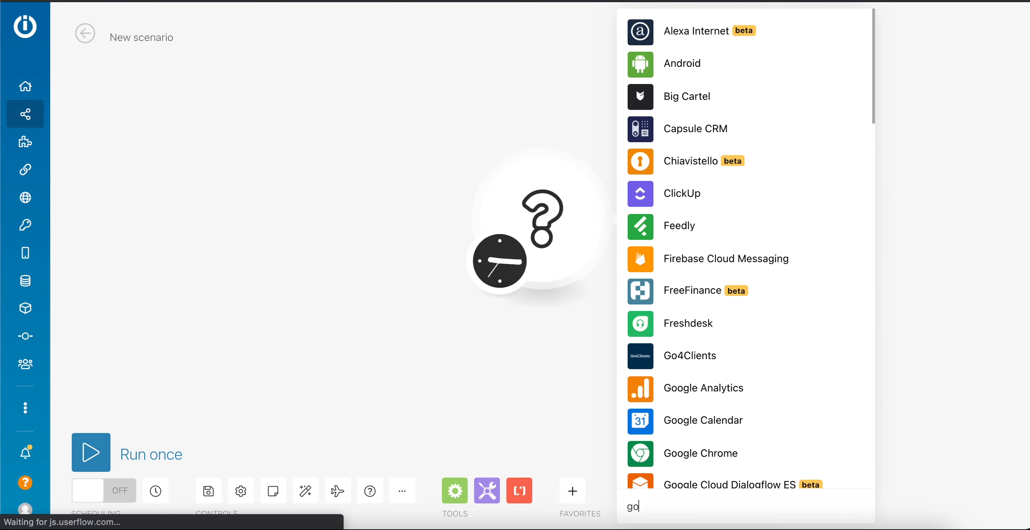
text(ogle shee)
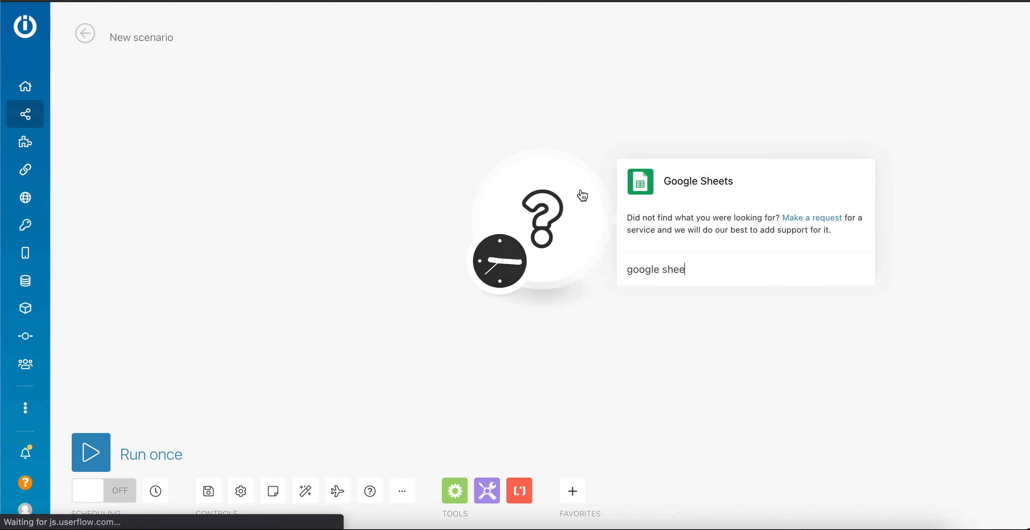
click(647, 196)
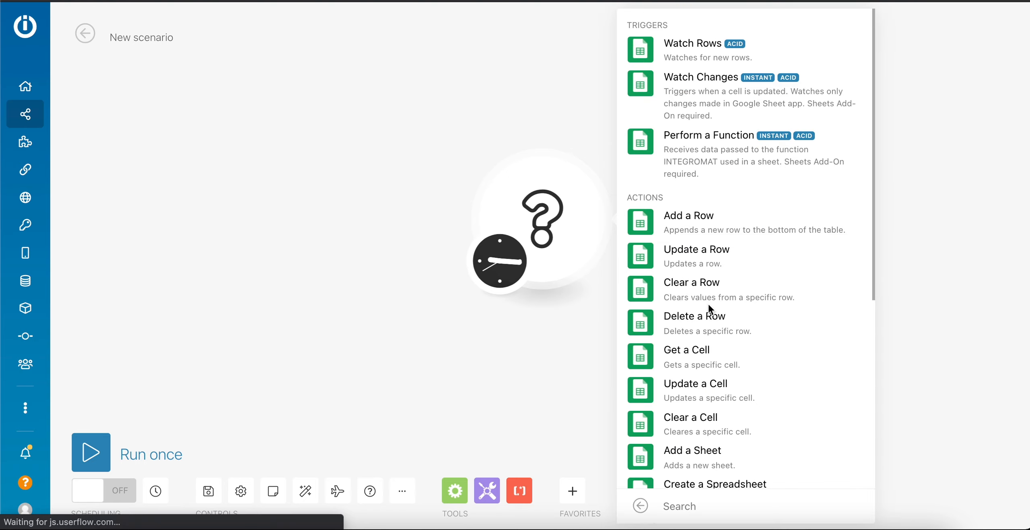
scroll(646, 282, down, 6)
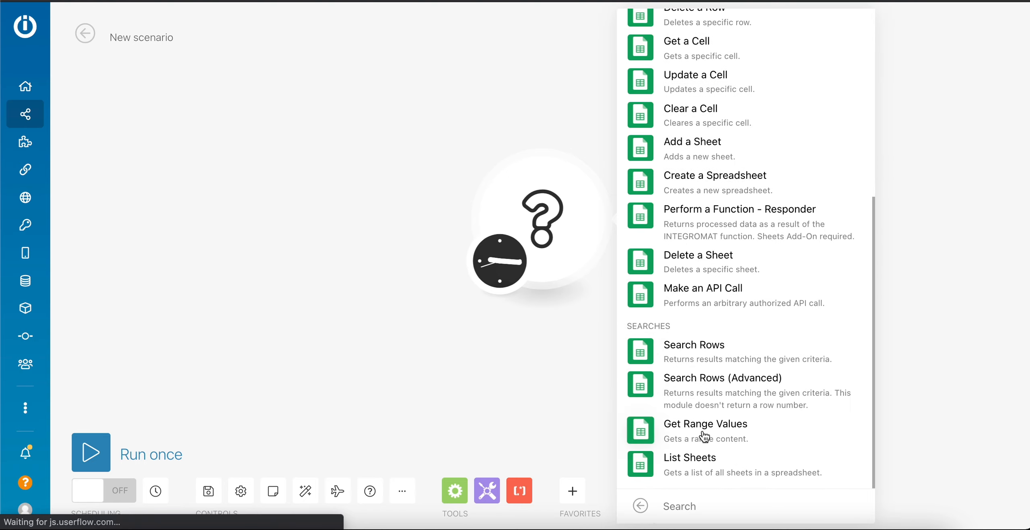
click(745, 430)
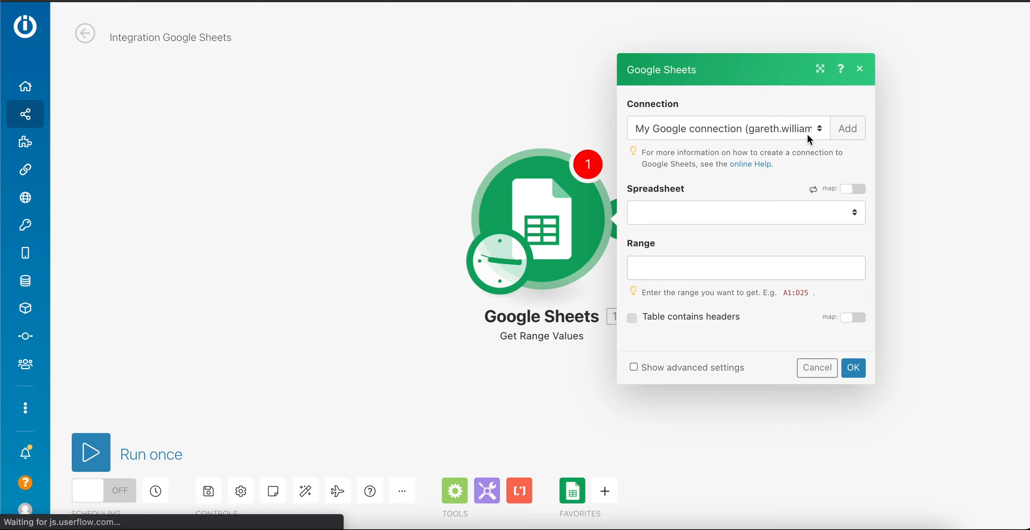
- Choose the spreadsheet ACME Hiring Managers and its sheet Sheet1 as the source of the Google Sheets module
click(720, 215)
click(720, 230)
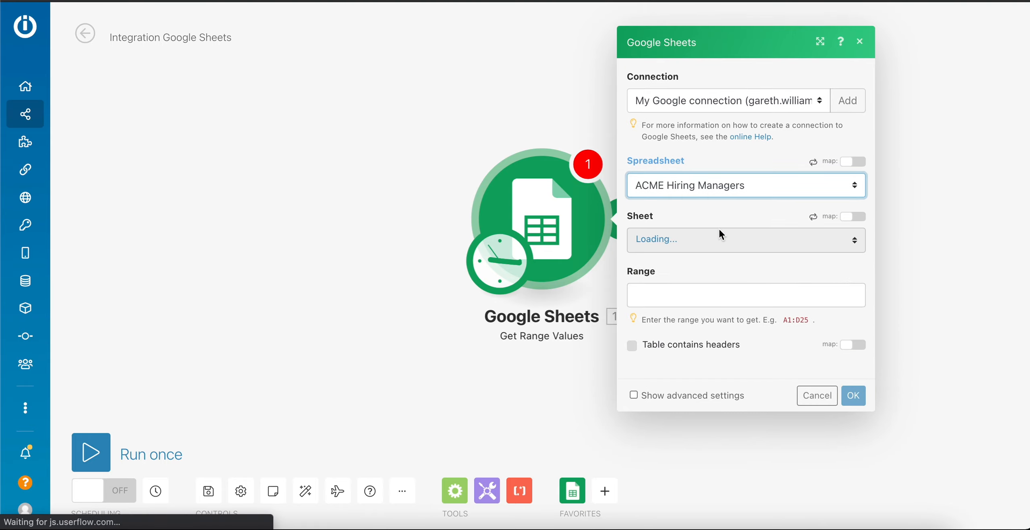
click(716, 235)
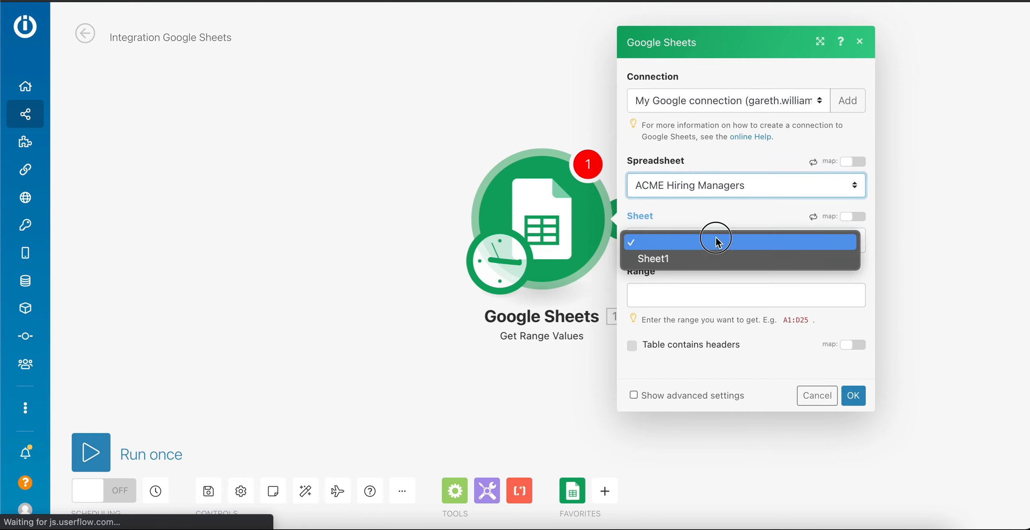
click(716, 259)
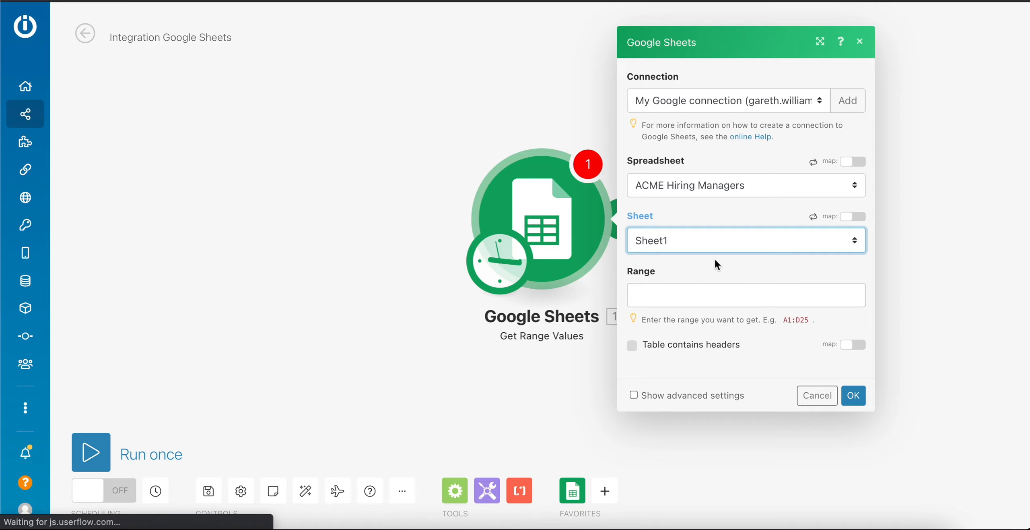
- Set the range to A:D, mark the table as containing headers and save the Google Sheets module
click(700, 291)
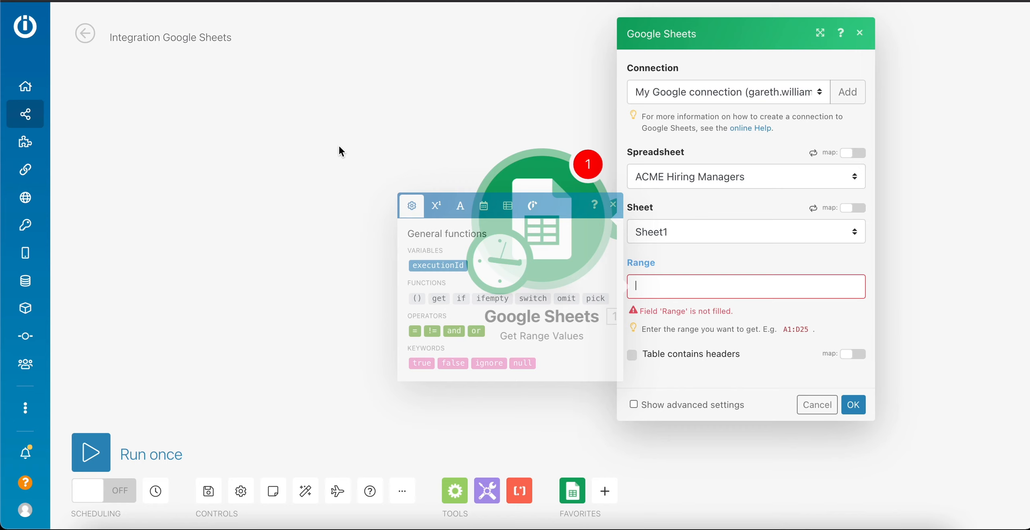
text(A:)
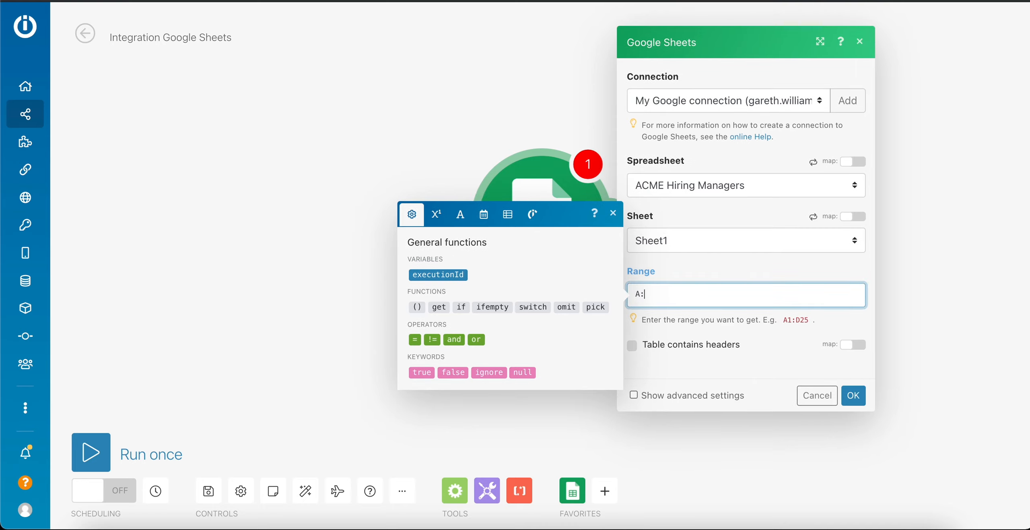
text(D)
click(696, 344)
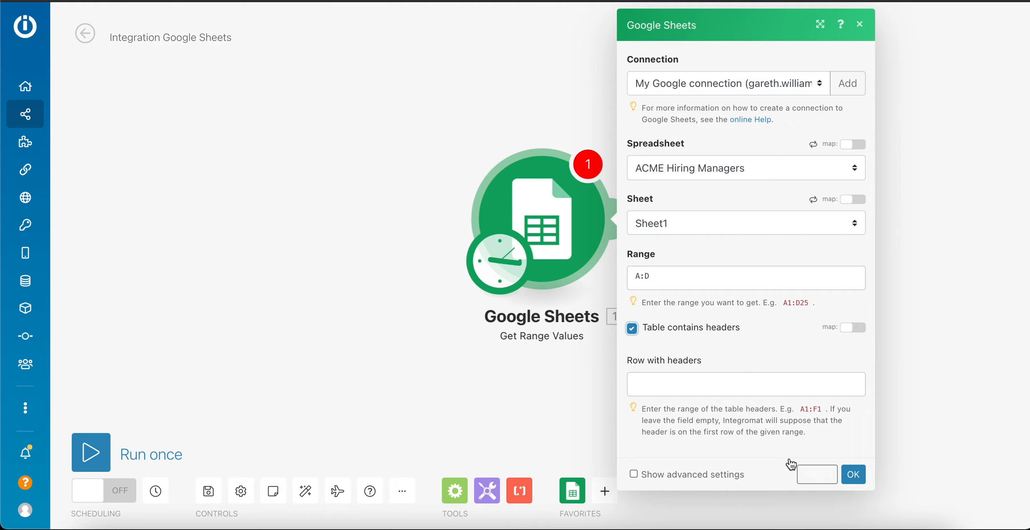
click(853, 474)
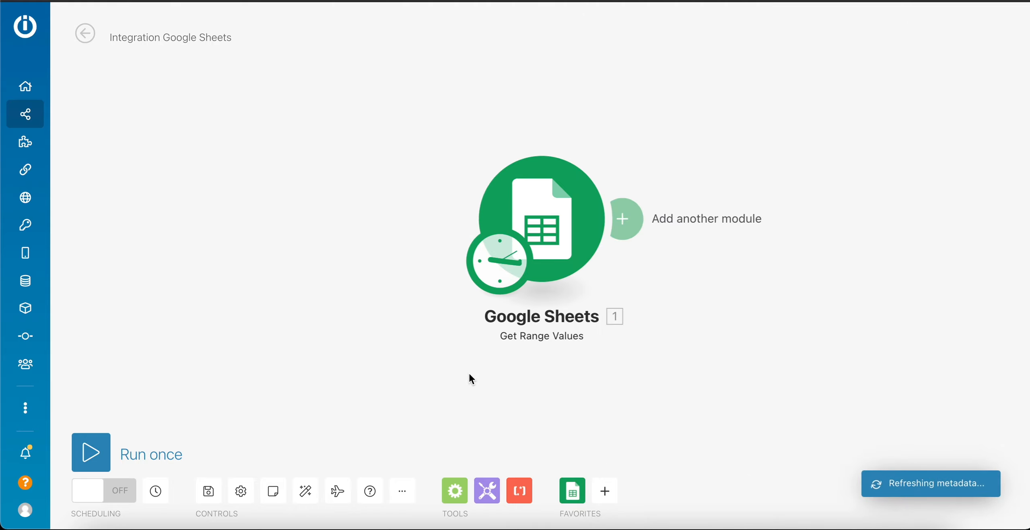
- Run the scenario once and examine the bundles output by the Google Sheets module
click(107, 457)
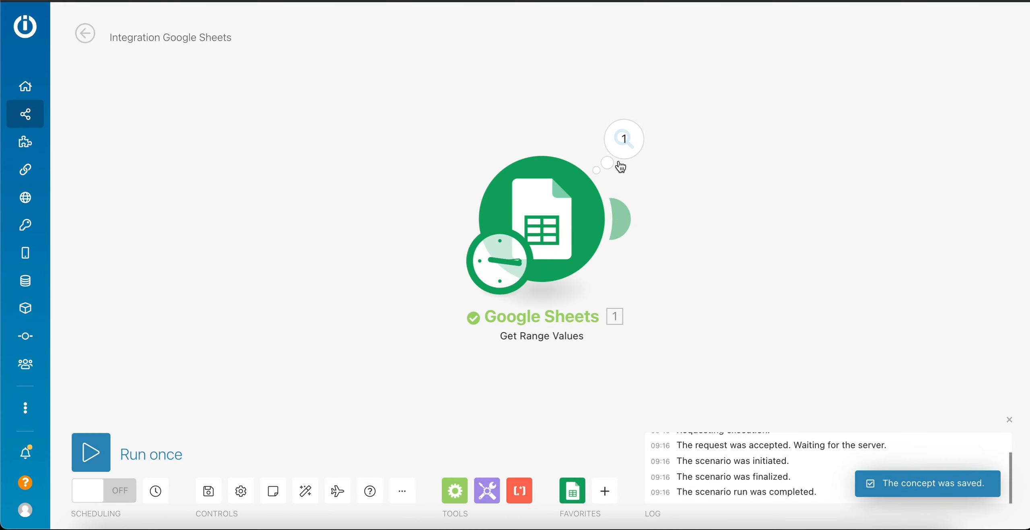
click(625, 143)
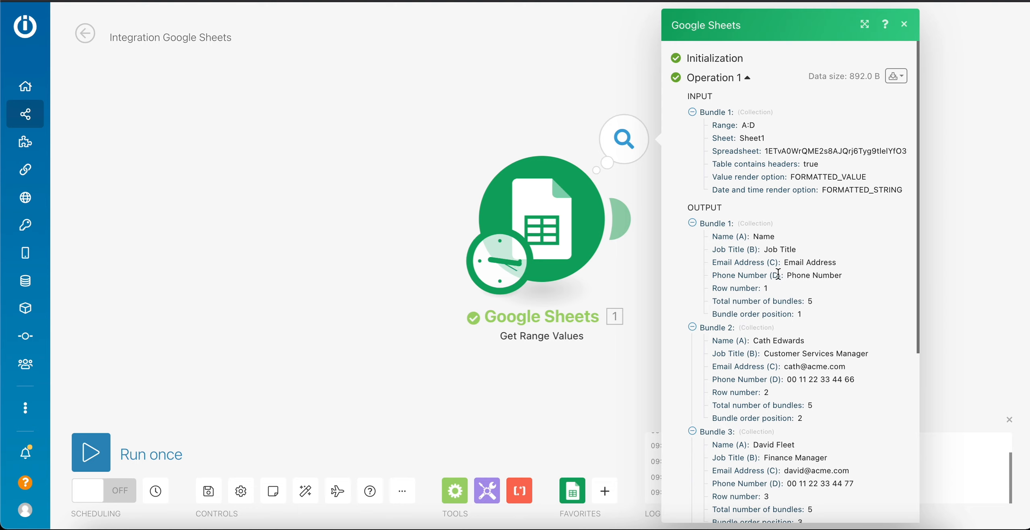
scroll(778, 270, down, 3)
scroll(813, 437, down, 3)
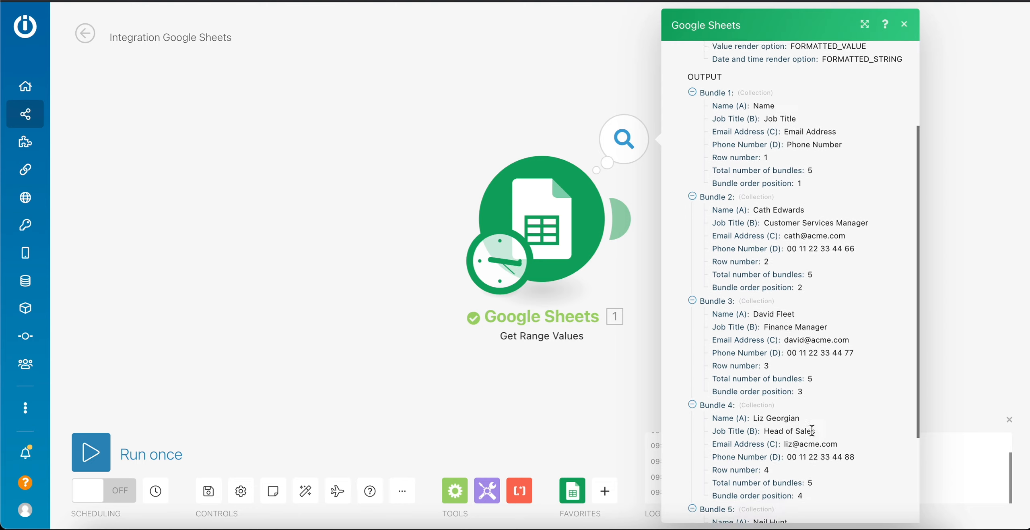
scroll(809, 483, up, 3)
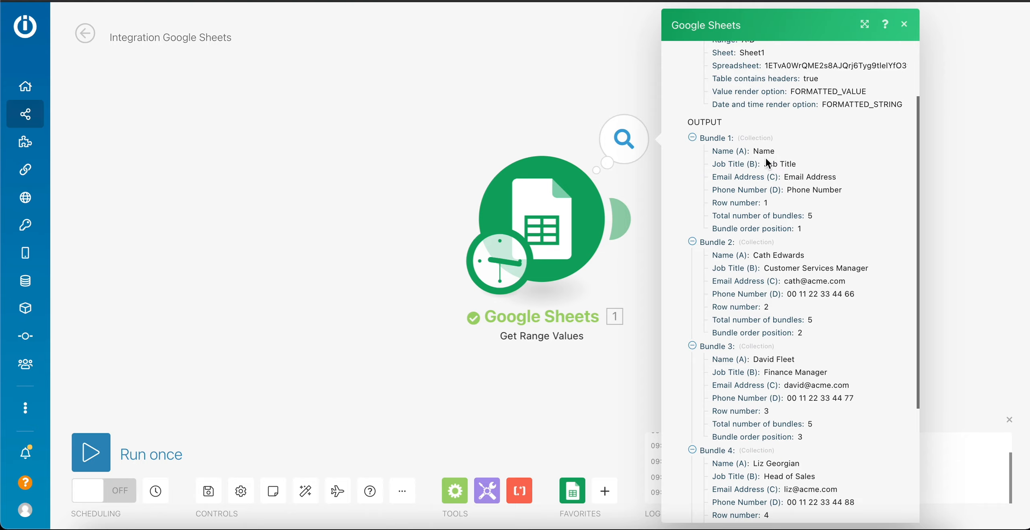
click(905, 24)
- Add an Intelastel CreateEntityValue module after the Google Sheets module
click(618, 232)
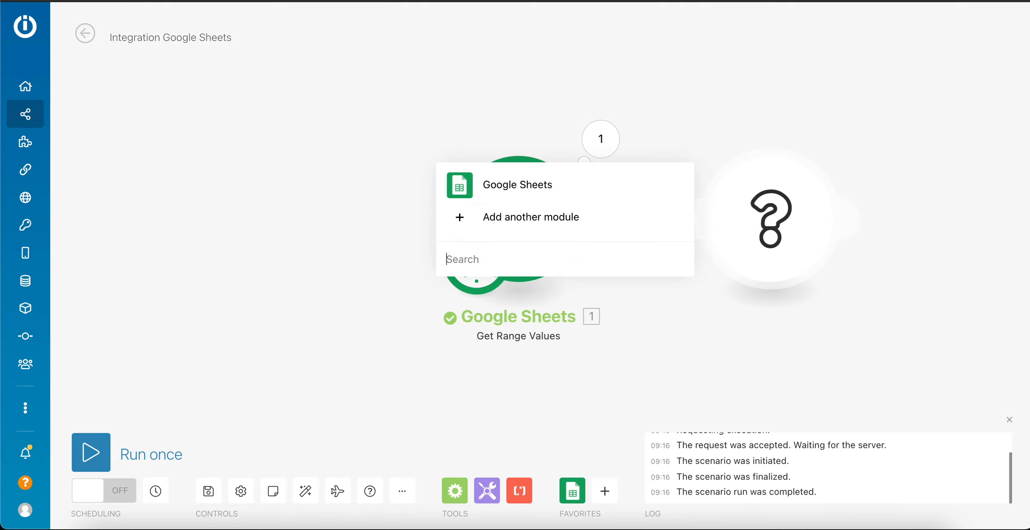
text(intela)
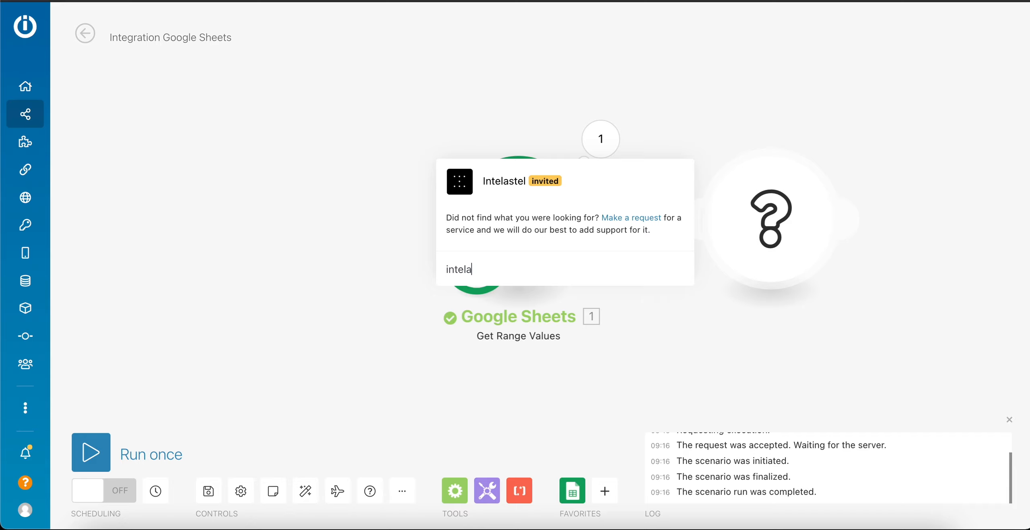
click(467, 179)
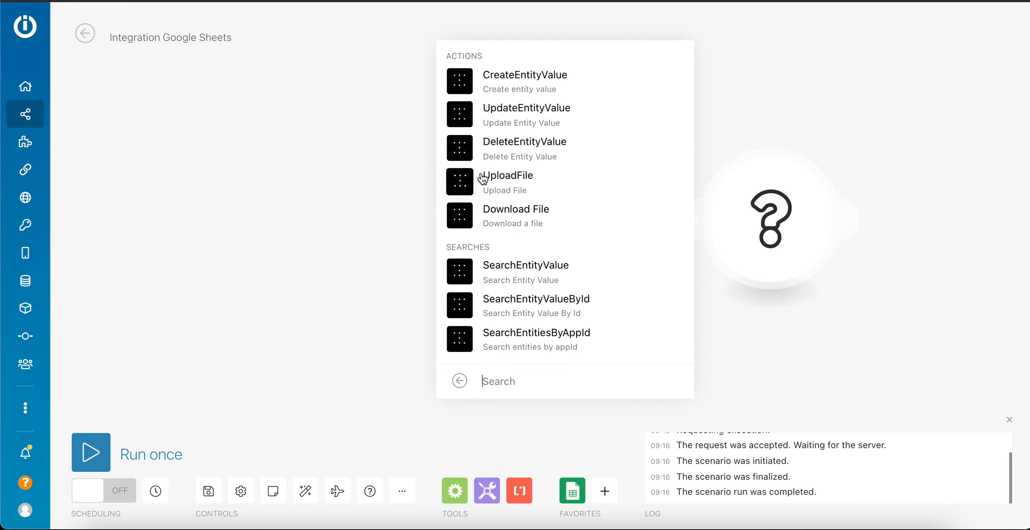
click(542, 88)
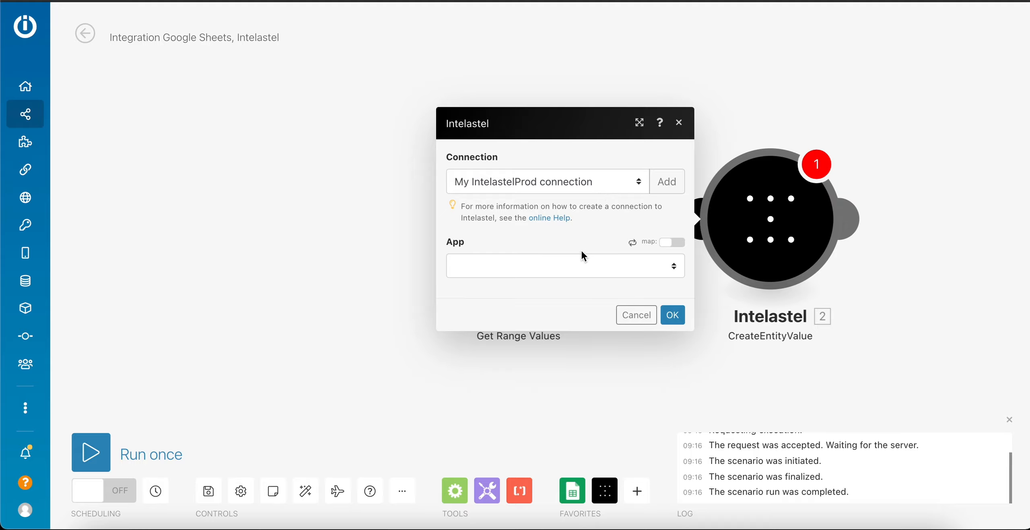
- Set the Intelastel module's app to Vacancy Request Form and its entity to Hiring Managers
click(582, 268)
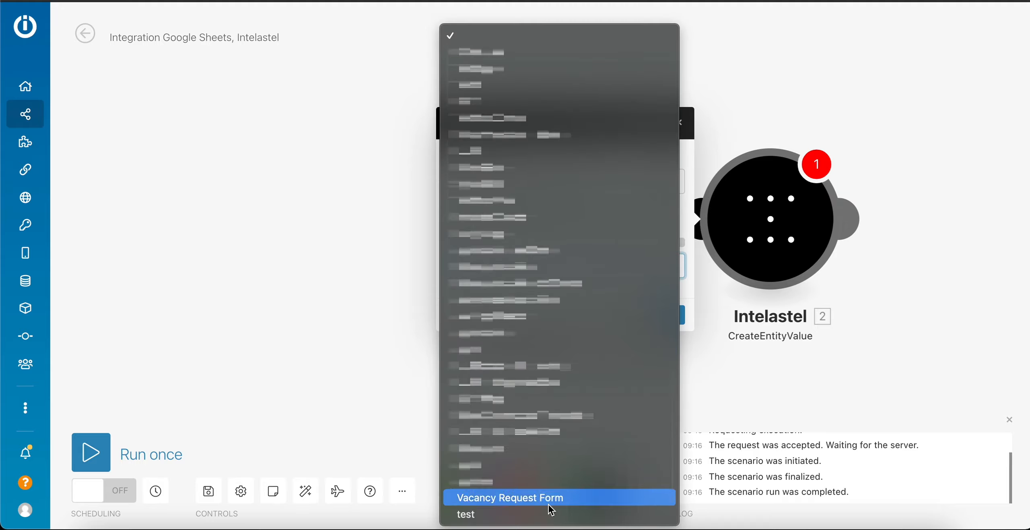
click(555, 498)
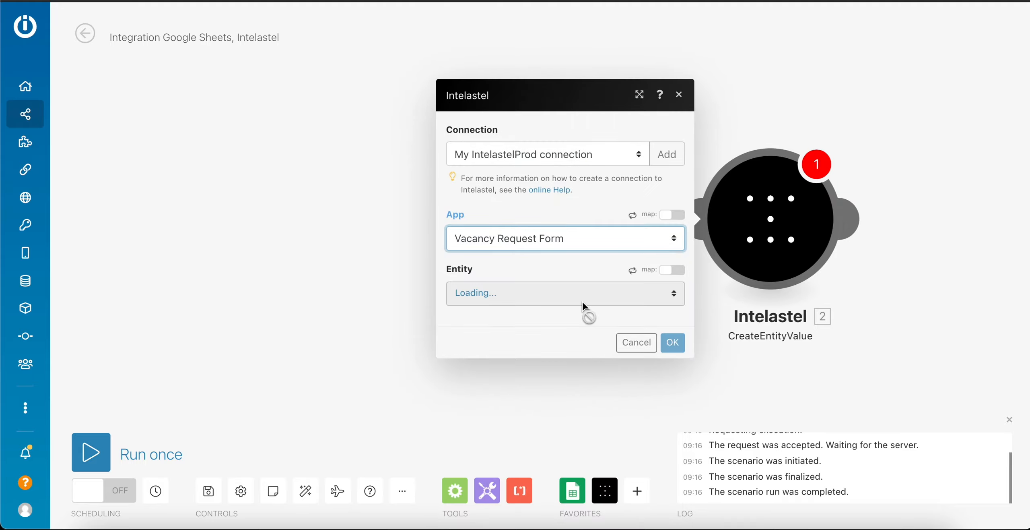
click(583, 301)
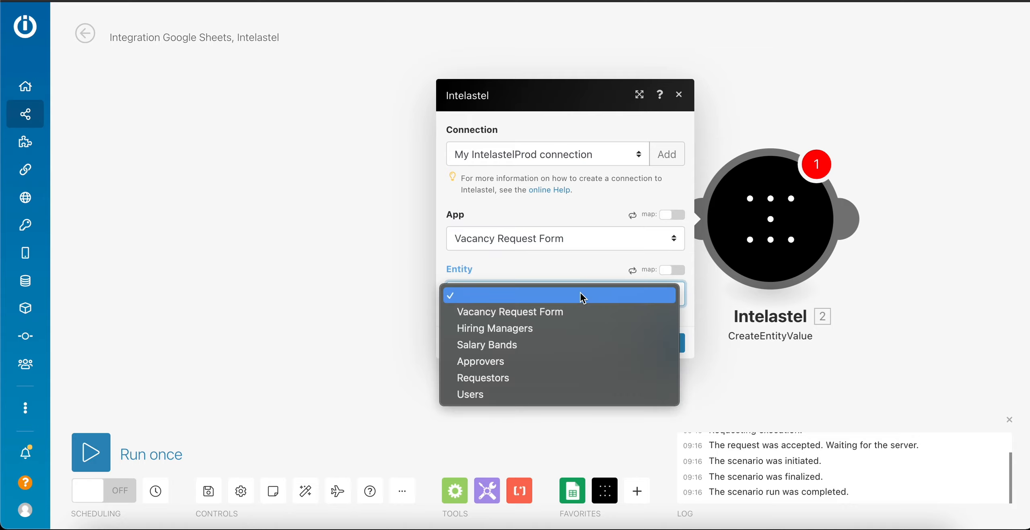
click(574, 323)
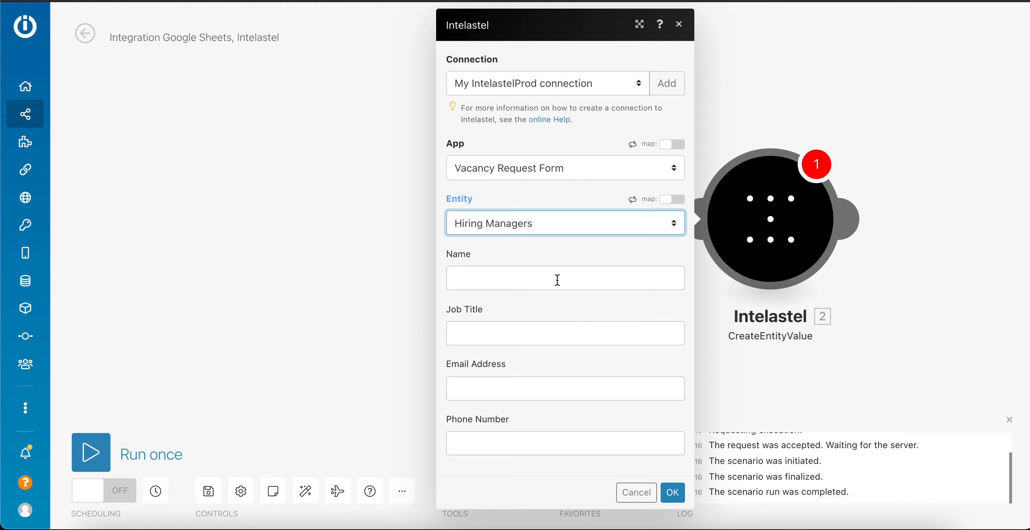
- Map Name (A), Job Title (B), Email Address (C) and Phone Number (D) to the matching Intelastel fields and save the module
click(559, 278)
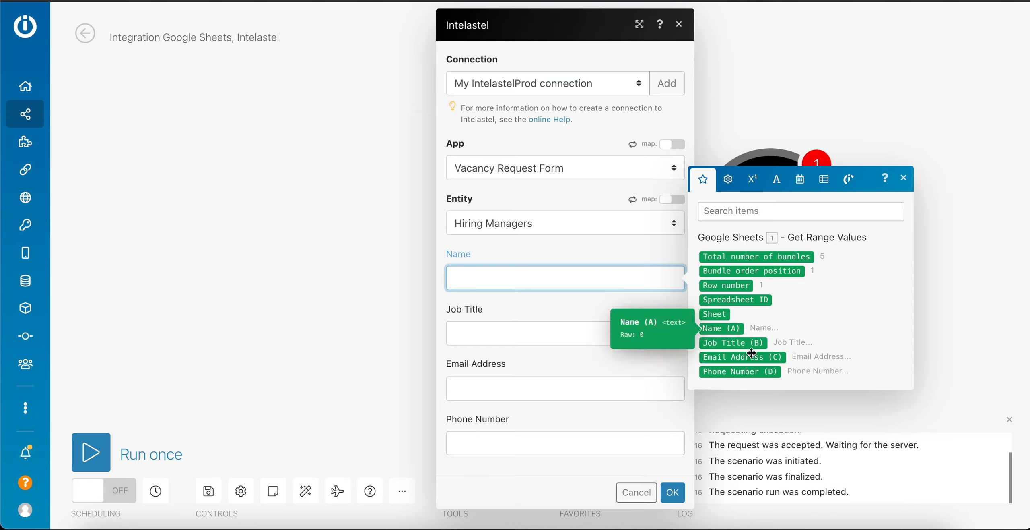
click(737, 330)
click(587, 340)
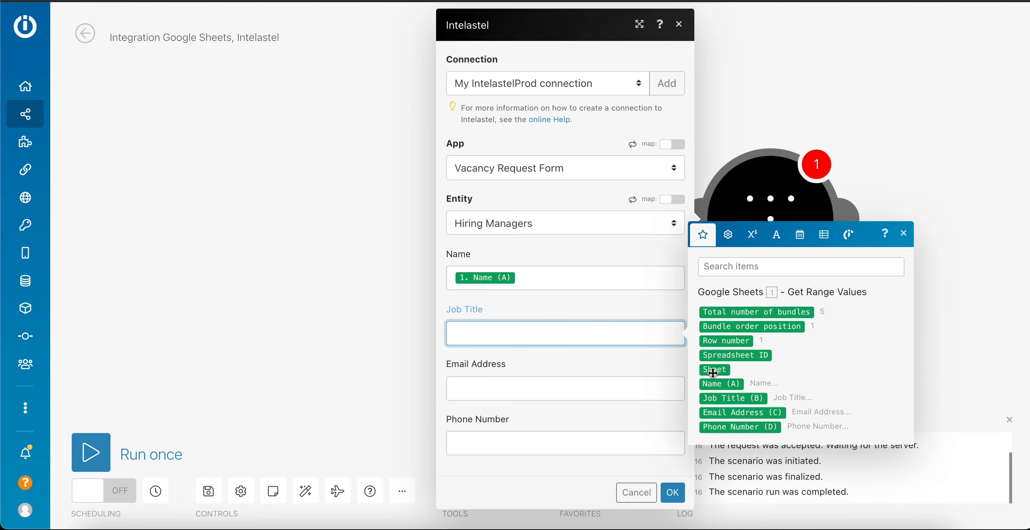
click(722, 399)
click(541, 399)
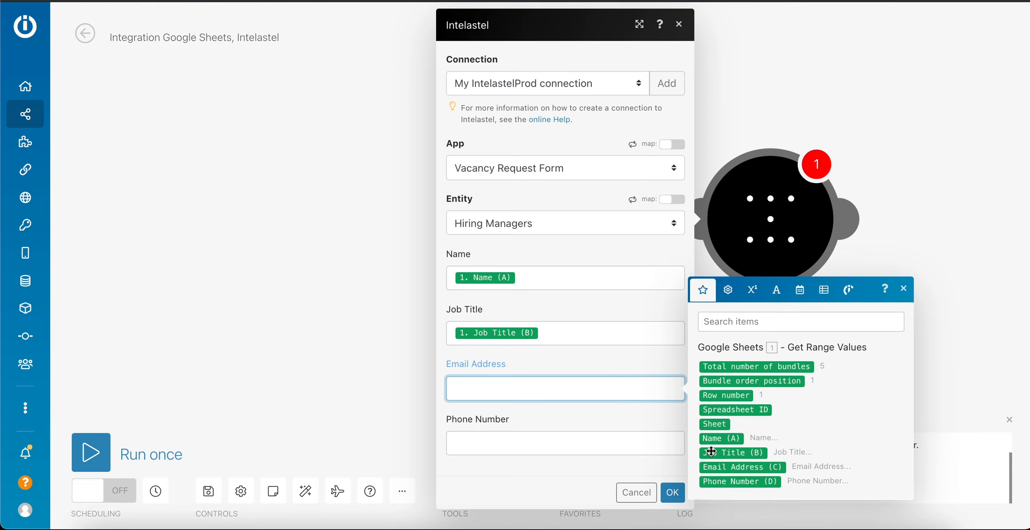
click(720, 467)
click(578, 441)
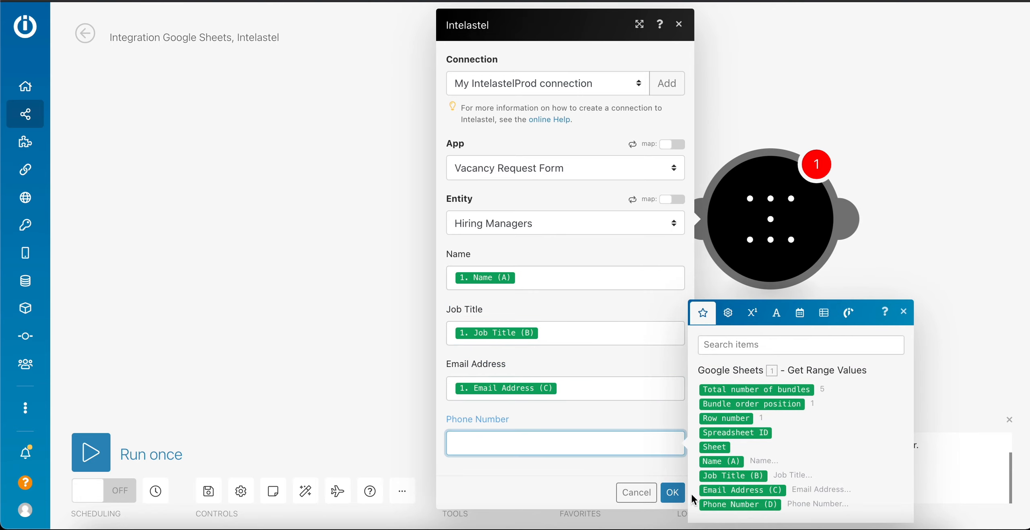
click(740, 504)
click(673, 492)
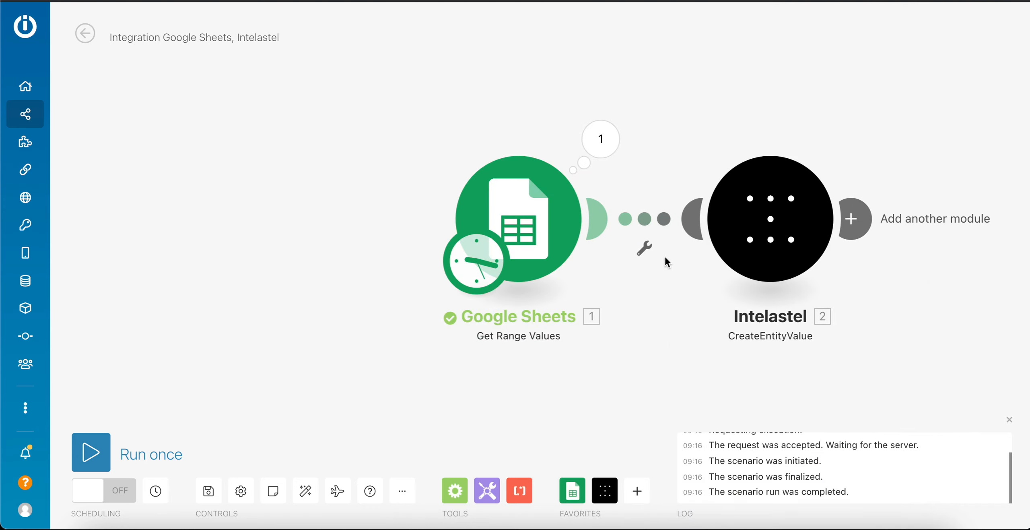
- Start a filter between the Google Sheets and Intelastel modules and label it "Filter out header"
click(654, 230)
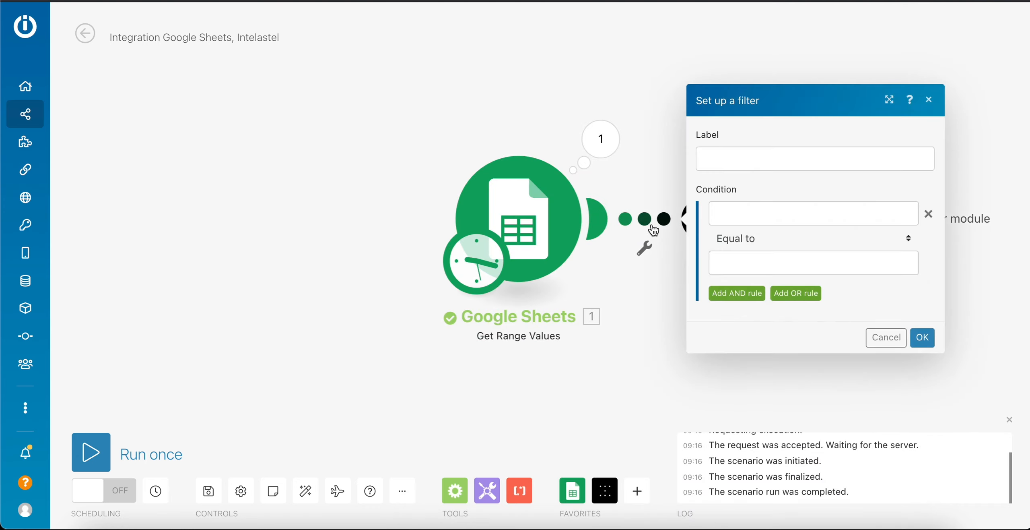
click(741, 160)
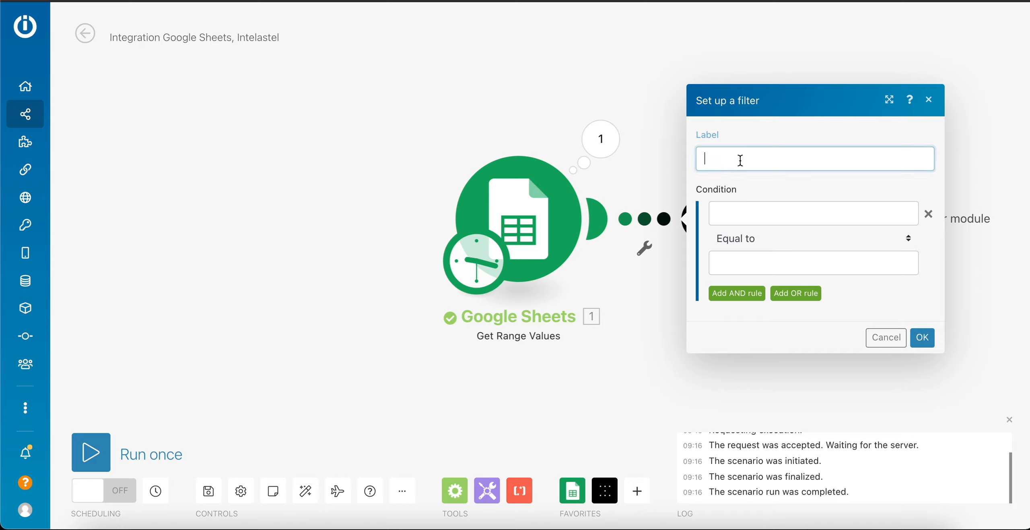
text(Filter out h)
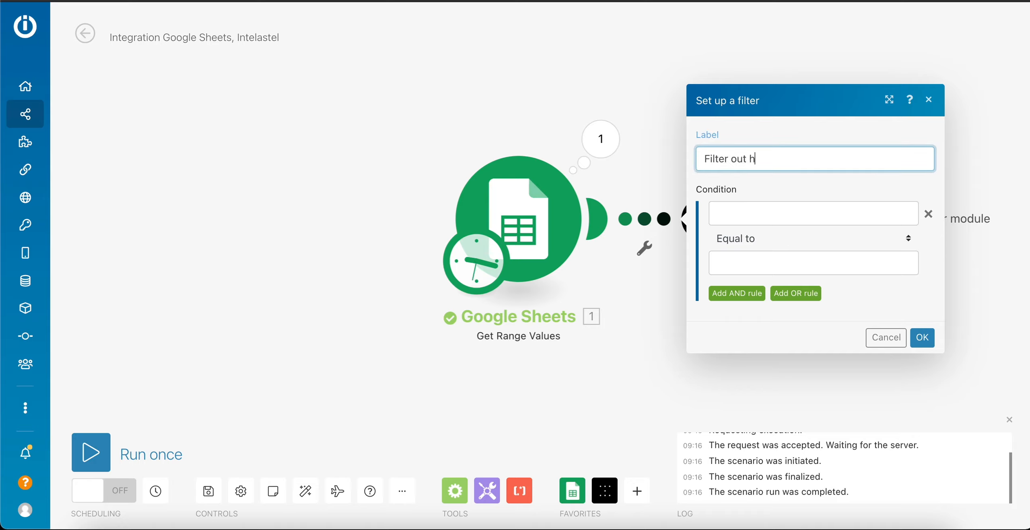
text(eader)
- Set the filter condition to Bundle order position numerically greater than 1 and save the filter
click(756, 206)
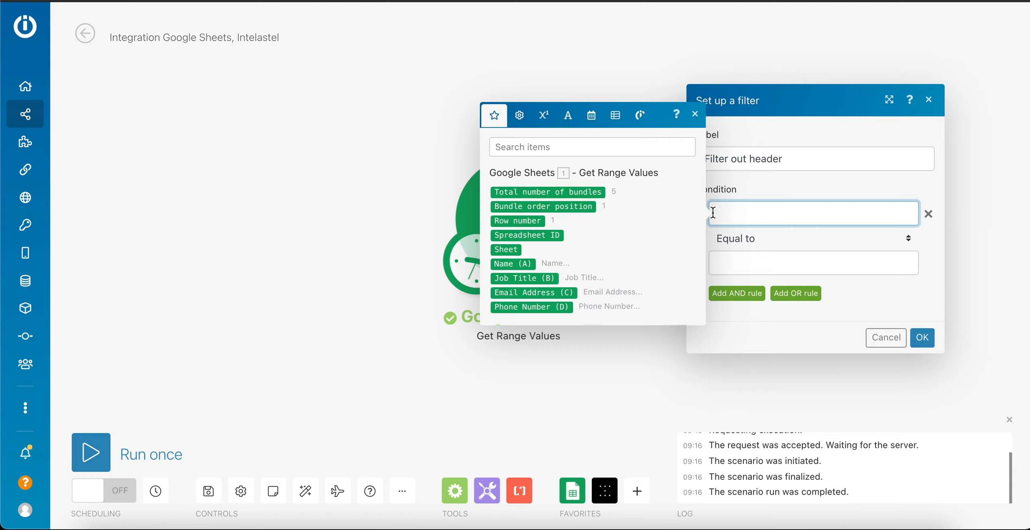
click(589, 208)
click(749, 239)
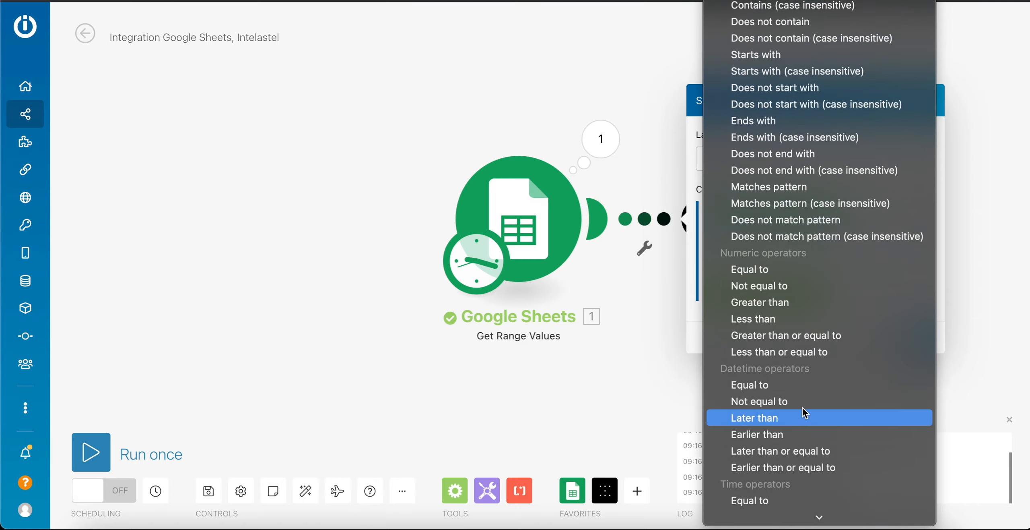
click(782, 300)
click(748, 261)
text(1)
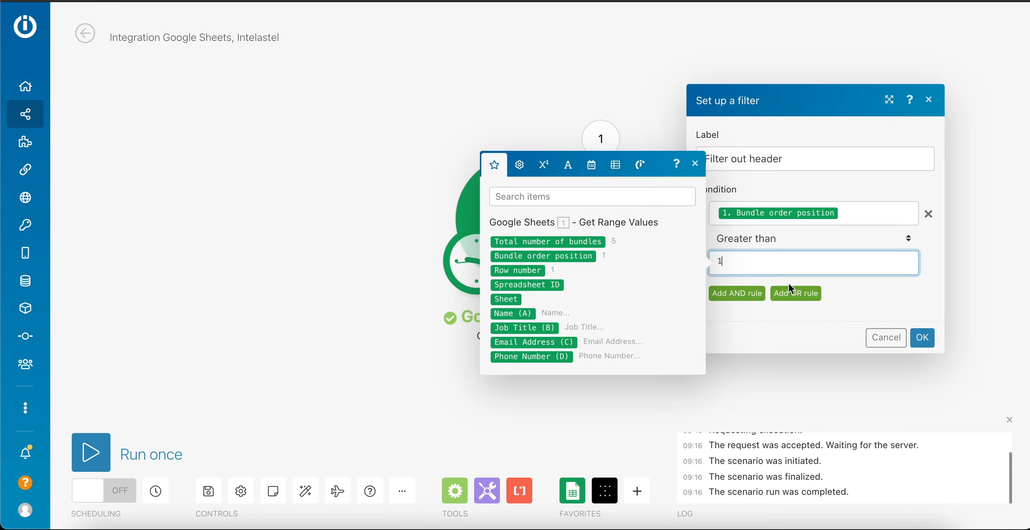
click(923, 338)
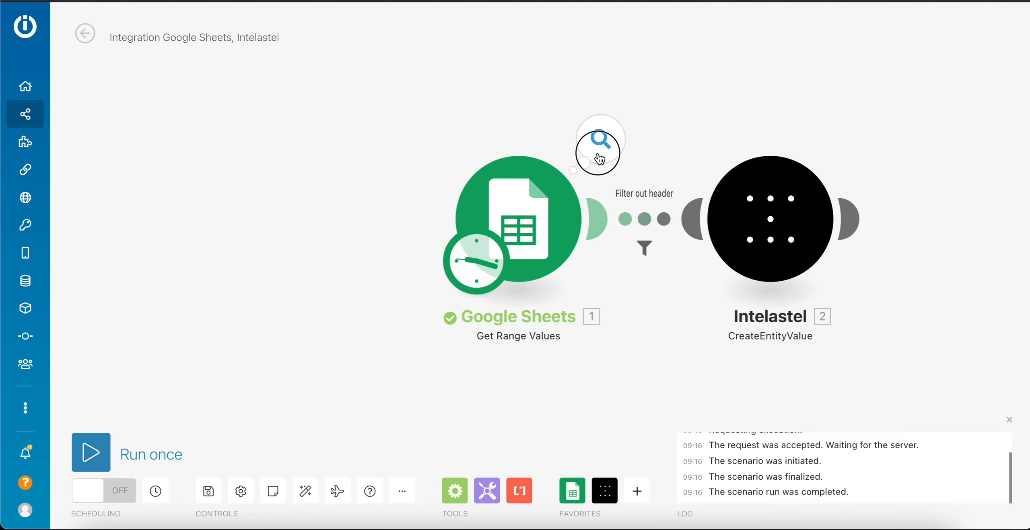
- Examine the bundle order positions in the Google Sheets module's output, then close the output details
click(601, 141)
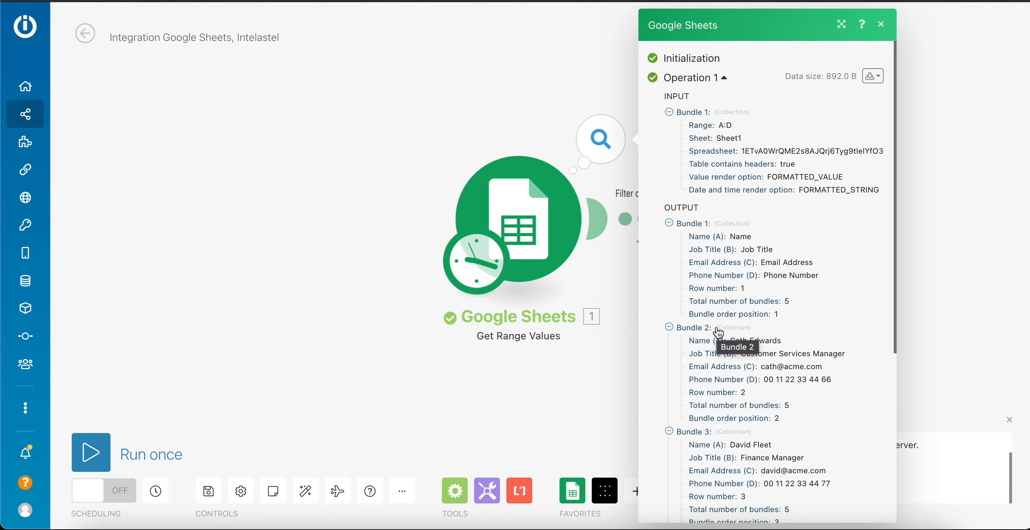
scroll(753, 442, down, 4)
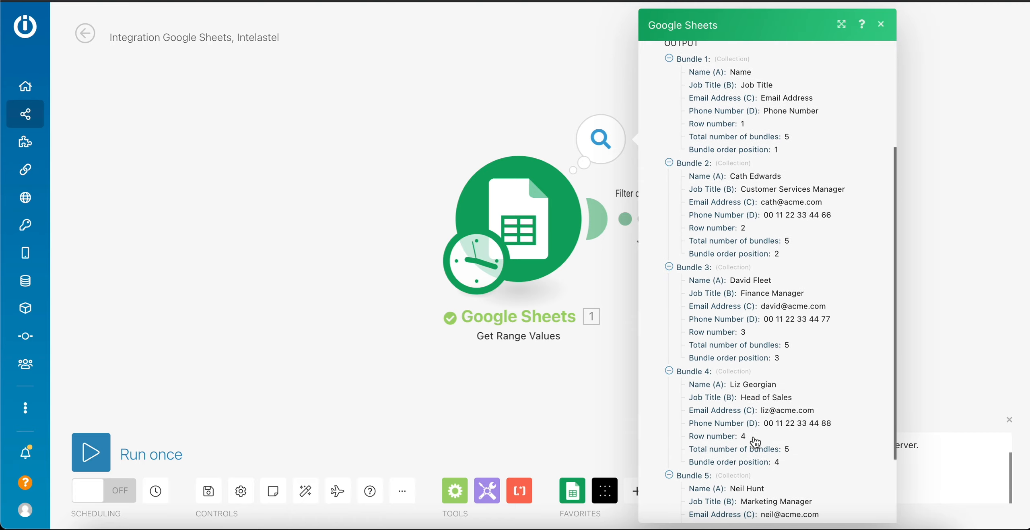
scroll(755, 442, down, 2)
click(880, 25)
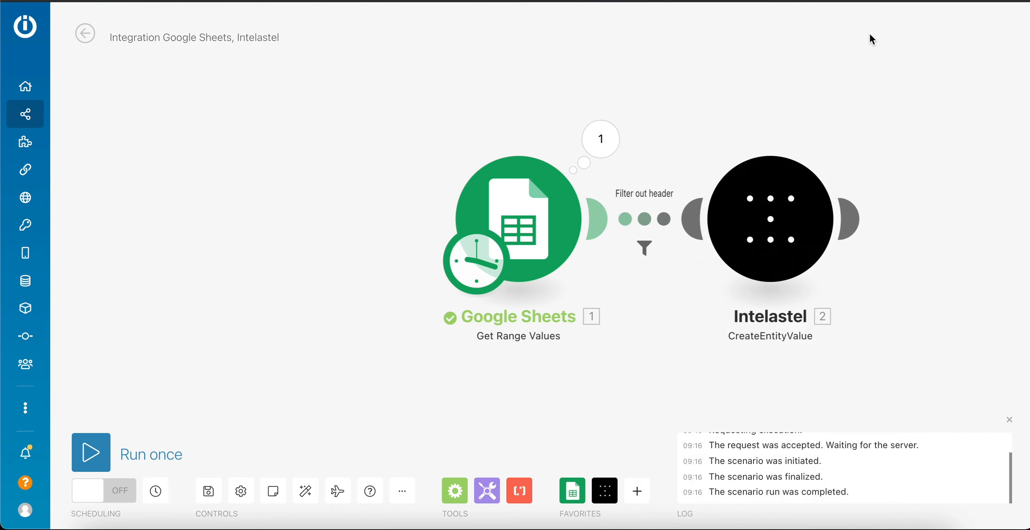
- Save the scenario, run it once, and switch to Intelastel to reload the Select Hiring Manager records
click(210, 492)
click(91, 452)
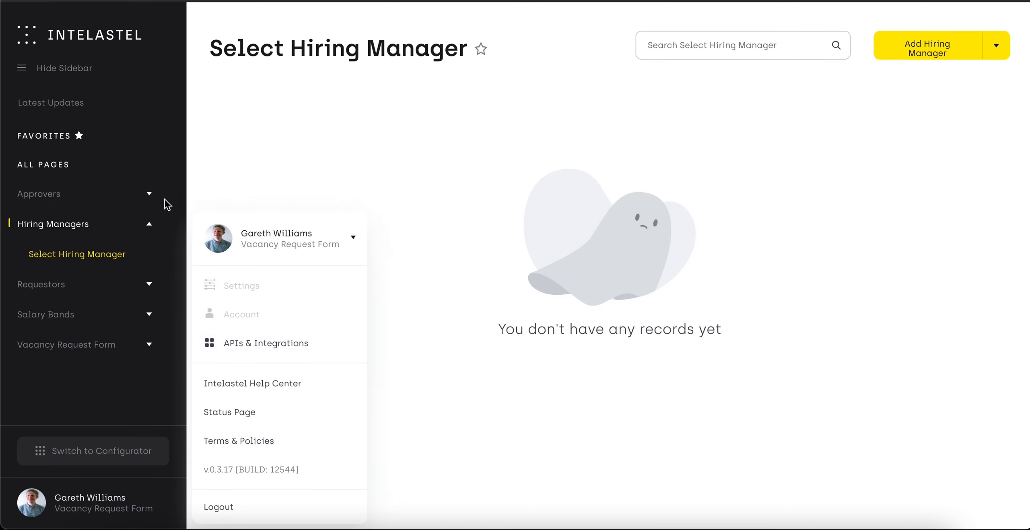
click(72, 253)
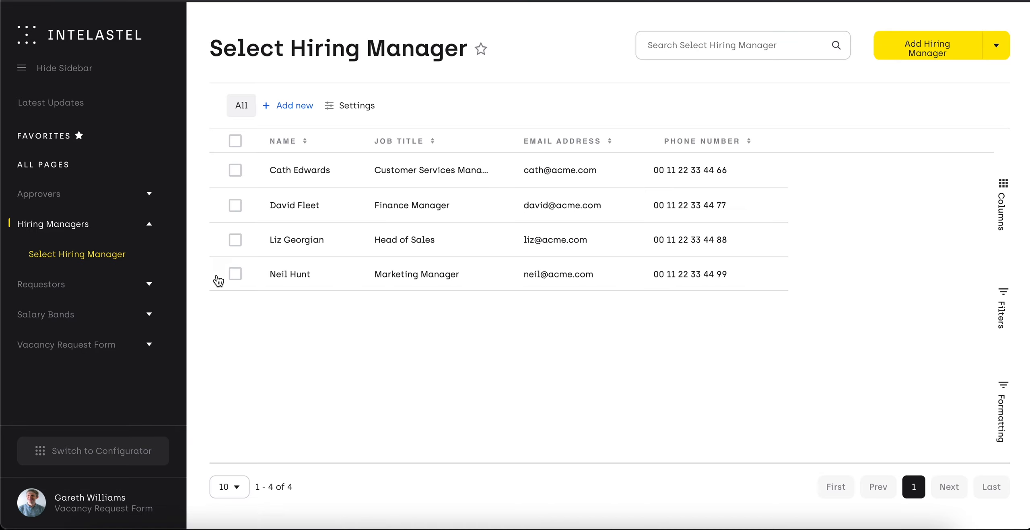